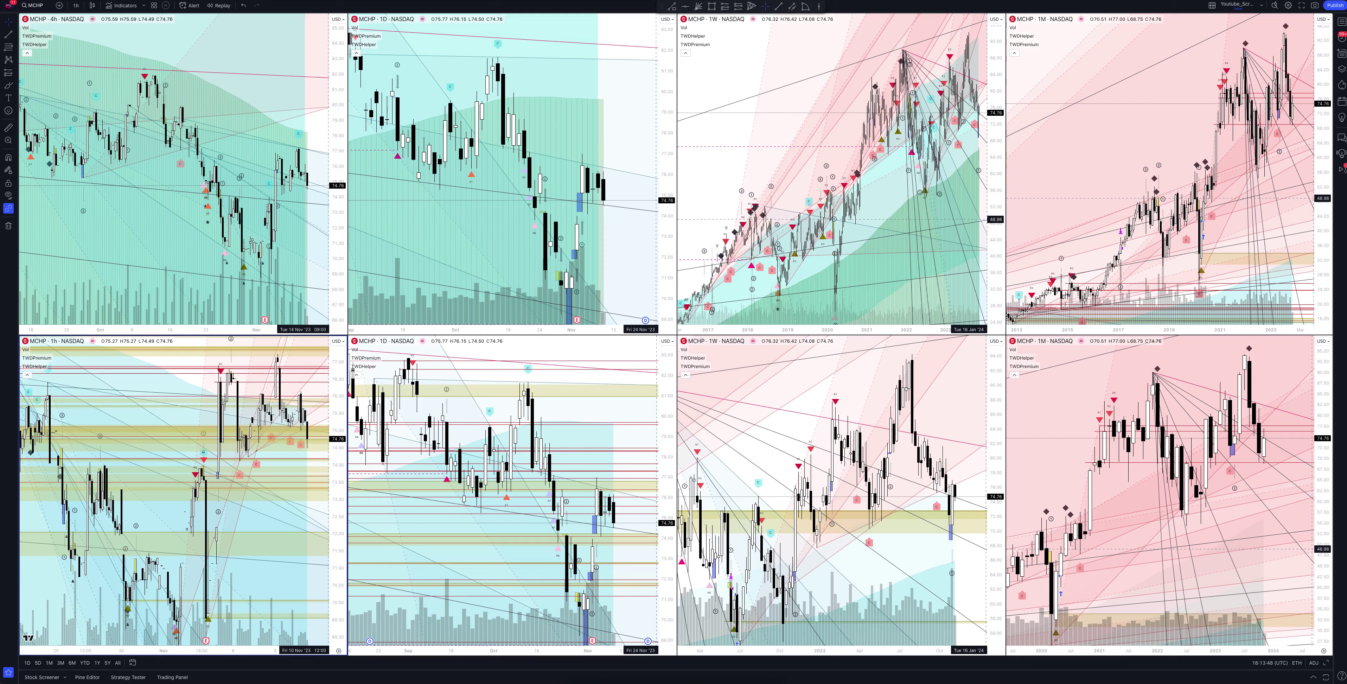
- Select the top-right 1M MCHP pane as the active chart in the eight-pane grid
click(1168, 173)
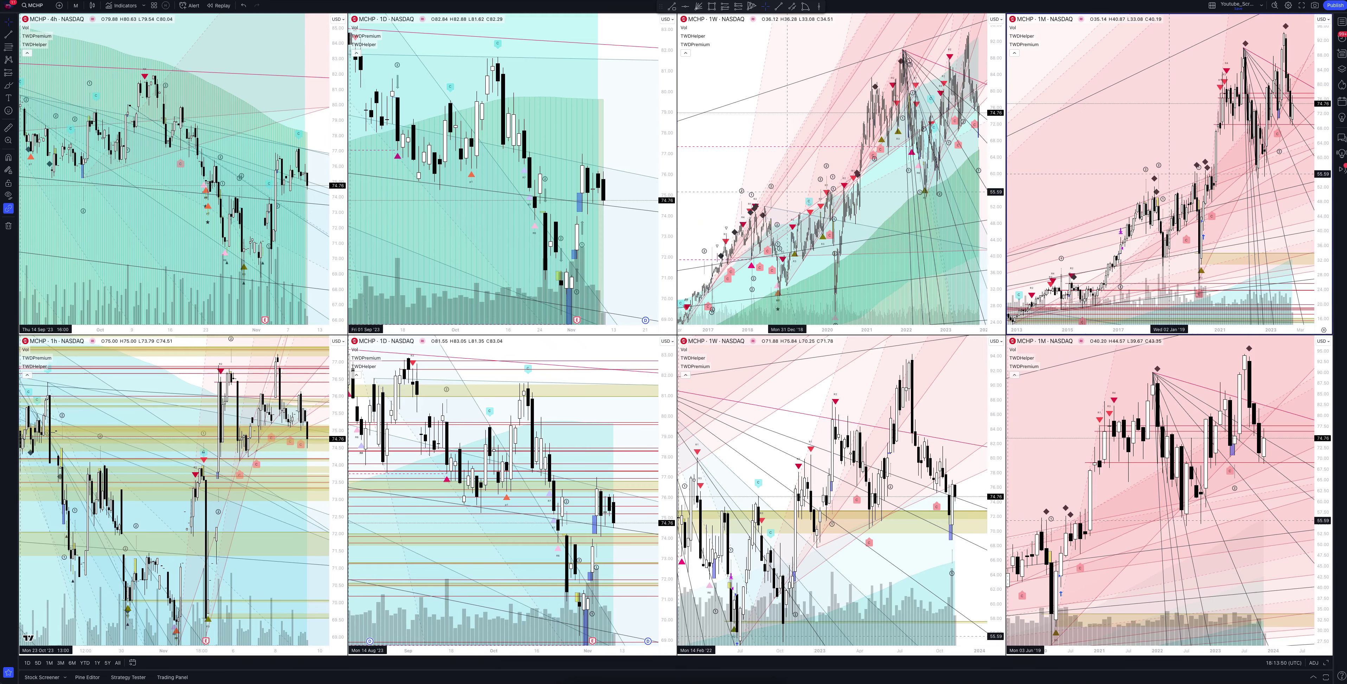
- Maximize the 1M MCHP chart with Alt+Enter to show its full price history
key(alt+Return)
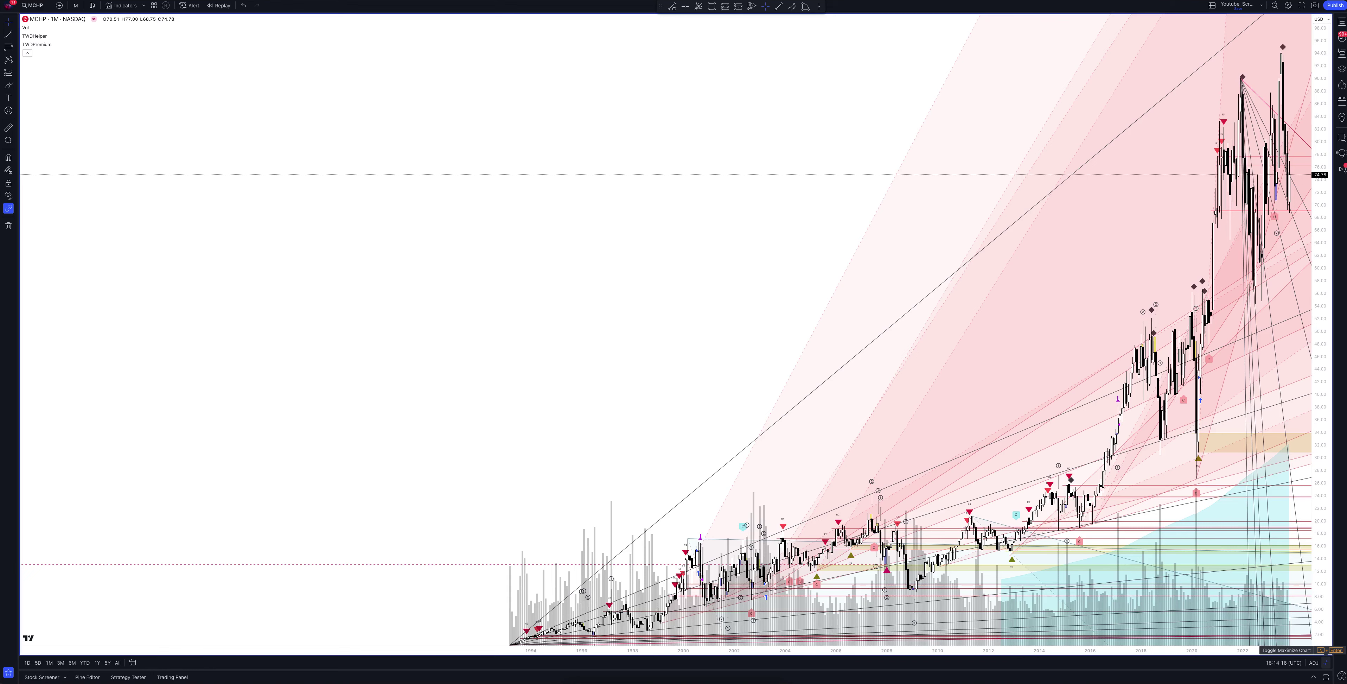
- Restore the grid, maximize the monthly chart again, then collapse it back into the grid
click(1326, 662)
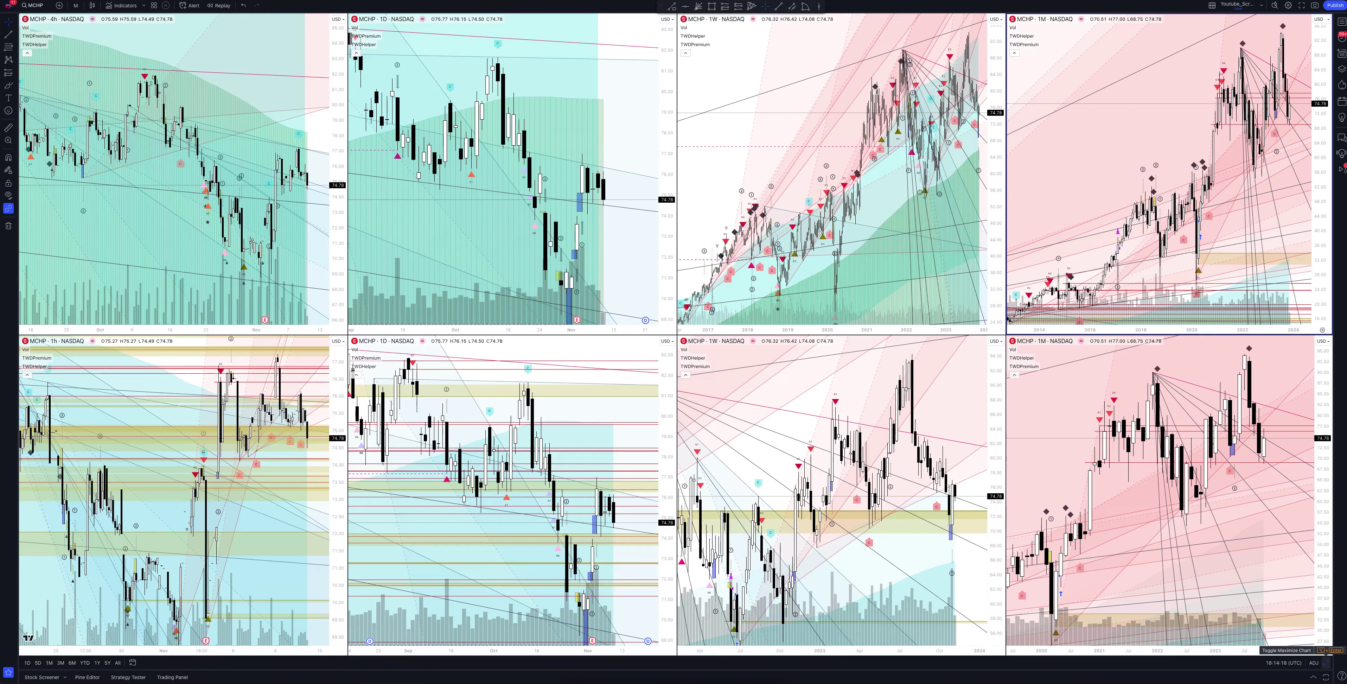
key(alt+Return)
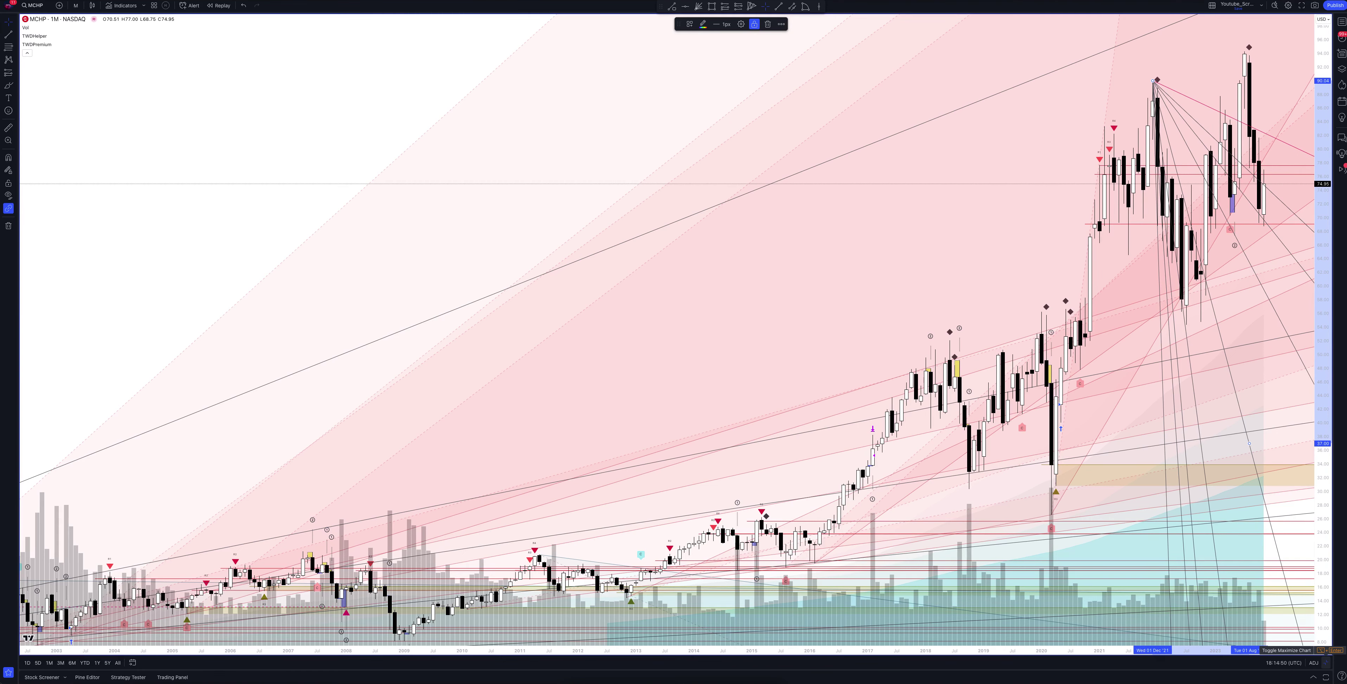
click(1325, 649)
- View the 1W MCHP chart full-window, then return to the eight-chart grid
key(alt+Return)
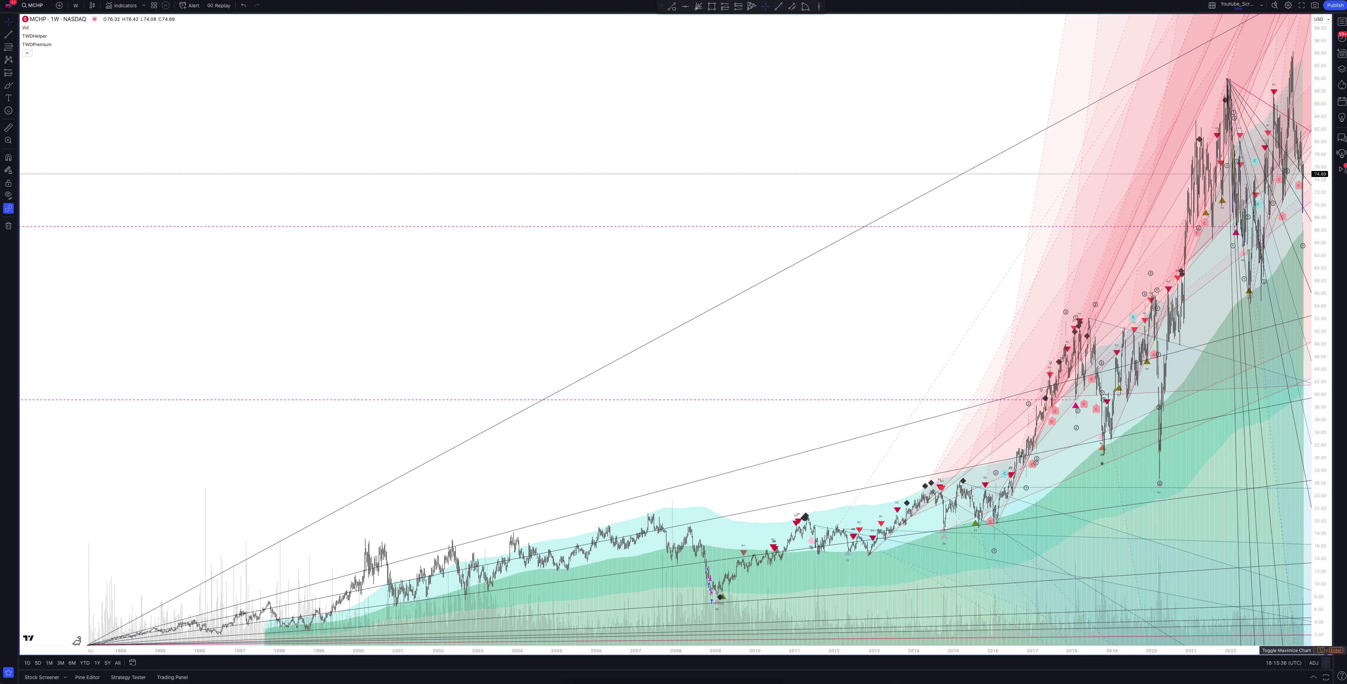
click(1320, 649)
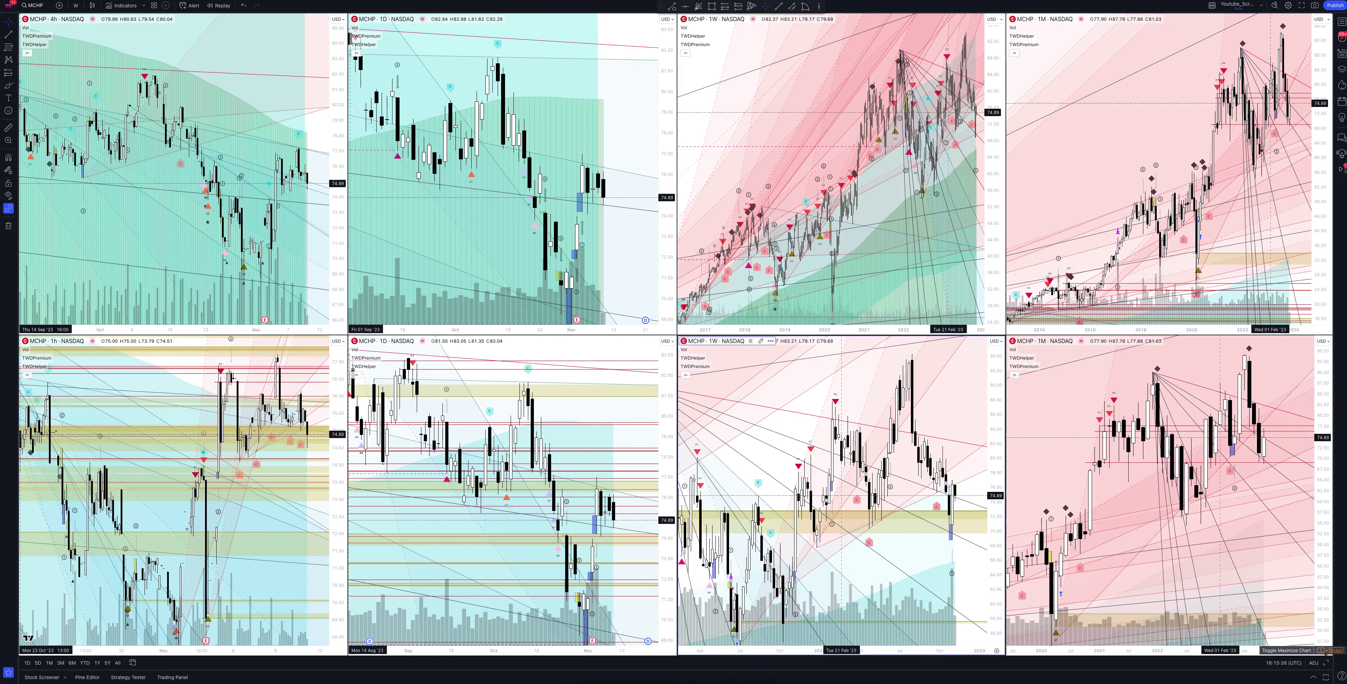
- View the lower weekly and upper daily charts full-window in turn, returning to the grid each time
key(alt+Return)
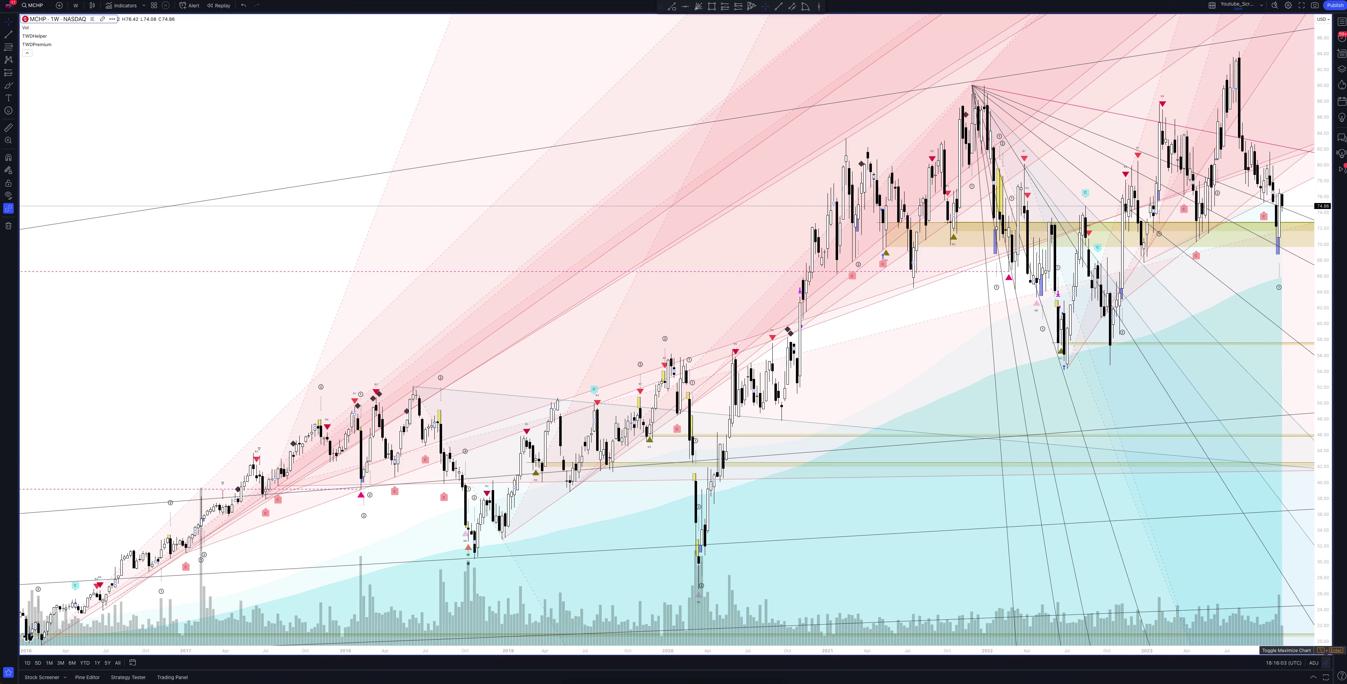
click(1325, 649)
click(1325, 649)
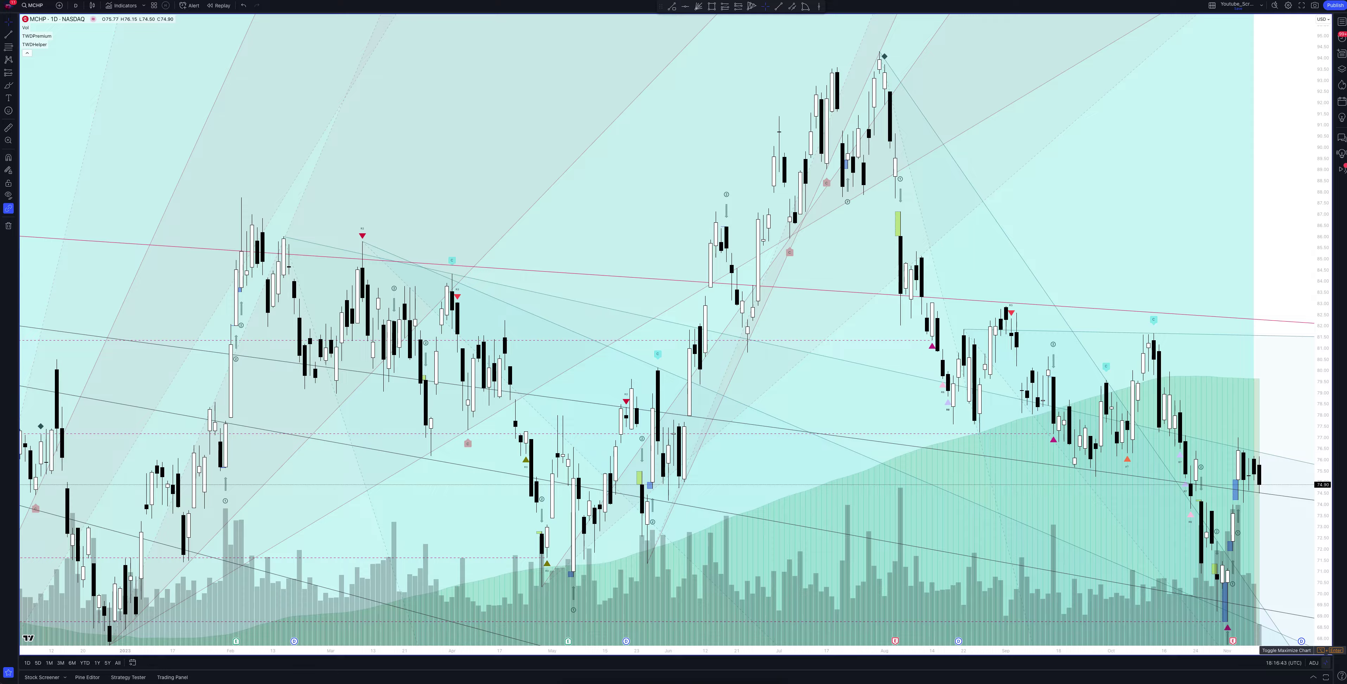
click(1328, 650)
- Maximize the lower 1D chart and show TWDPremium's Strategy Tester results beneath it
click(1328, 649)
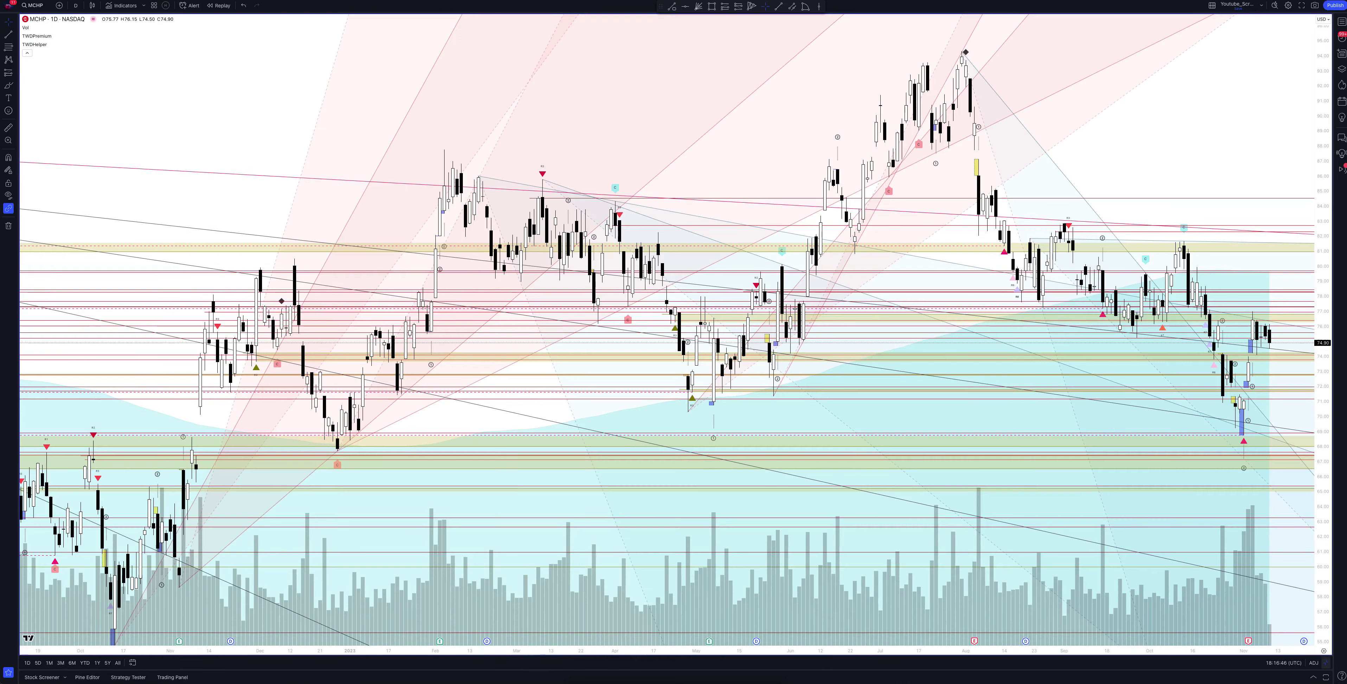
click(1328, 649)
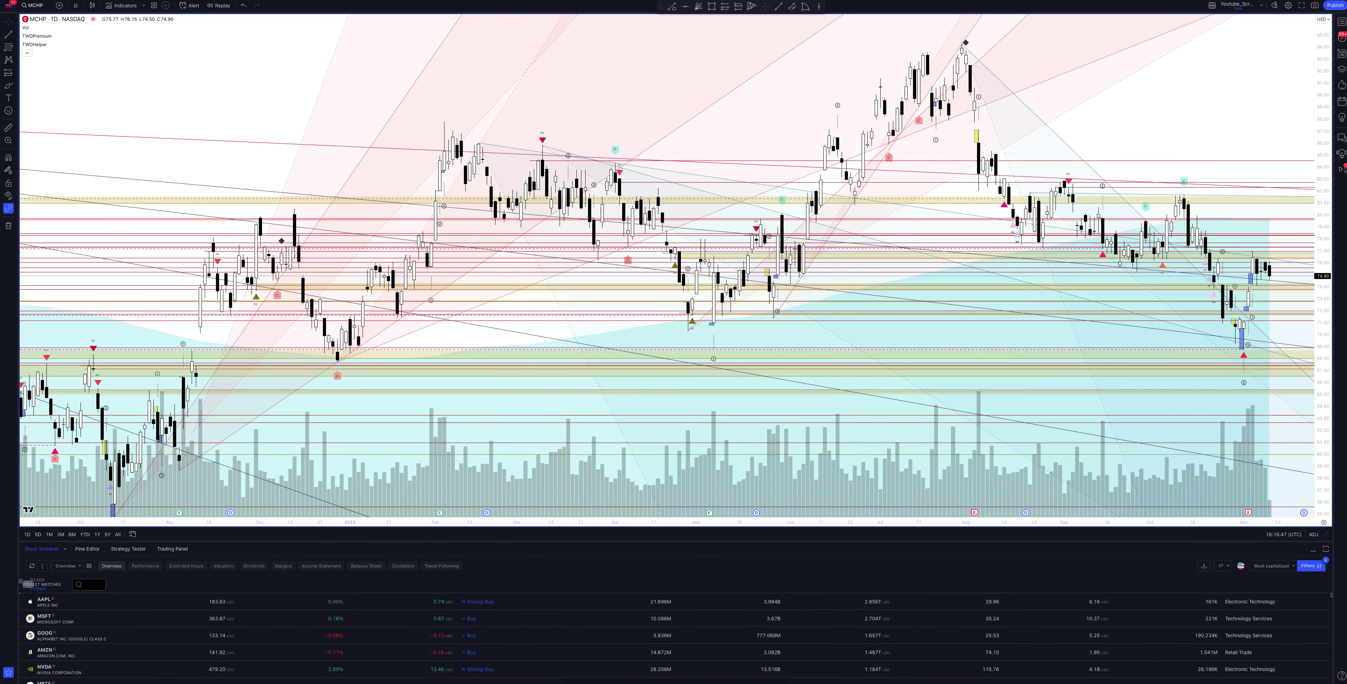
click(128, 548)
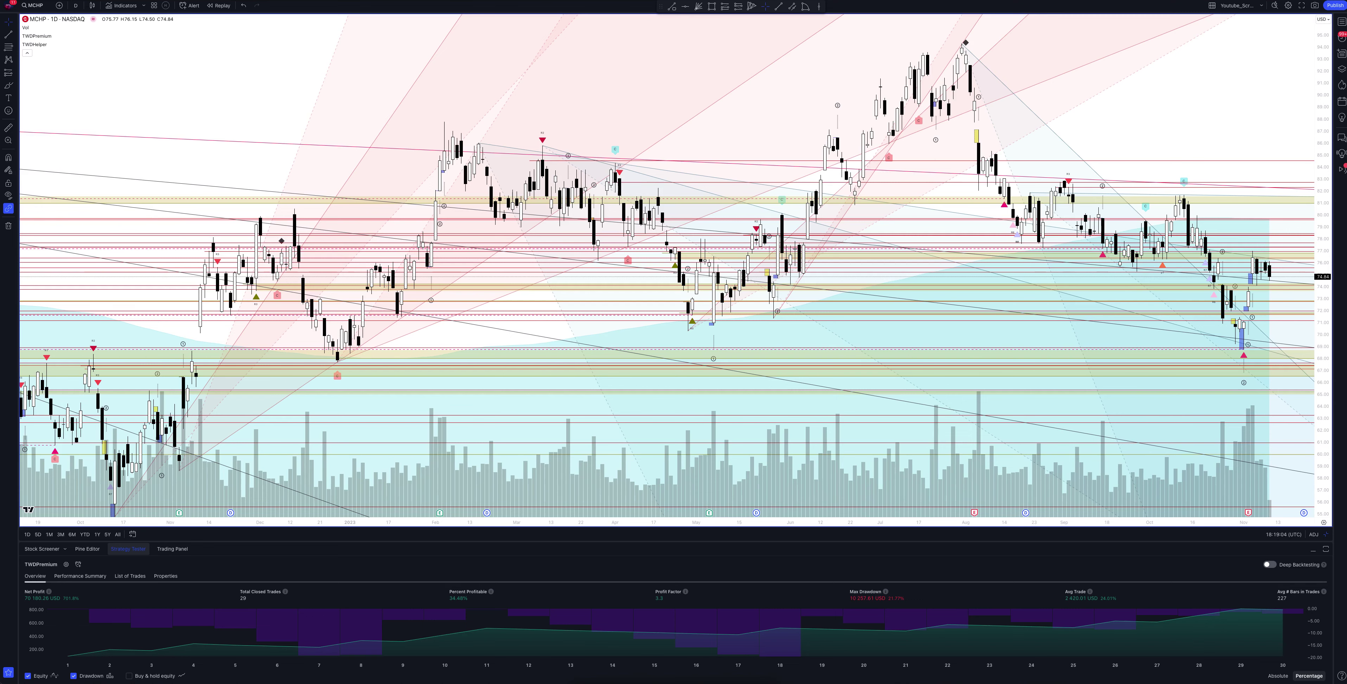
- Restore the grid, view the 4h chart full-window, then return to the eight-pane layout
key(alt+Return)
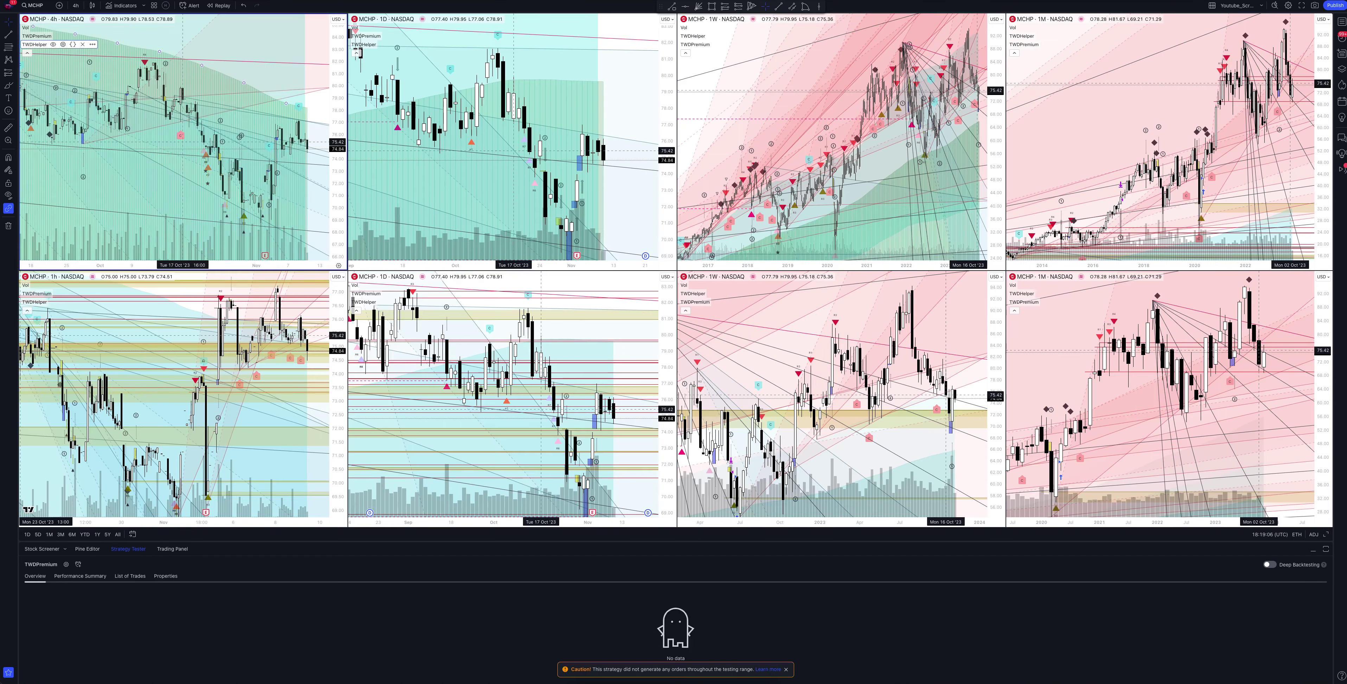
key(alt+Return)
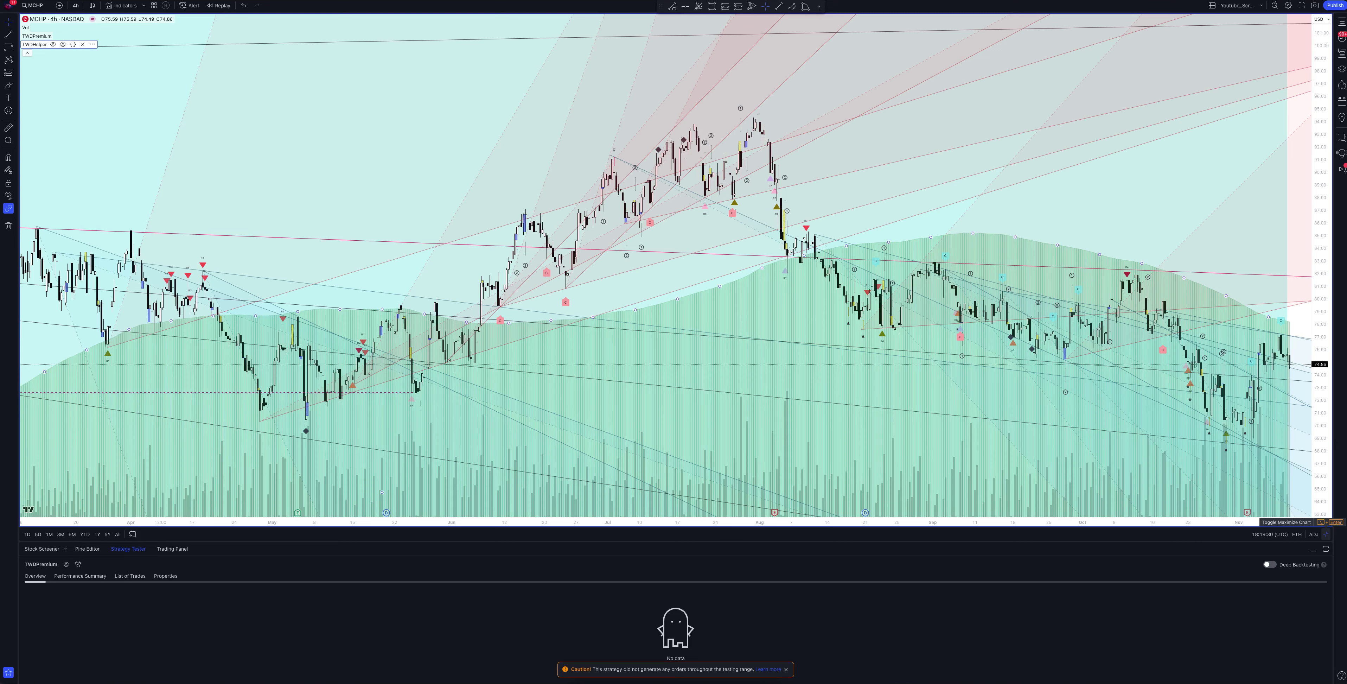
click(1325, 533)
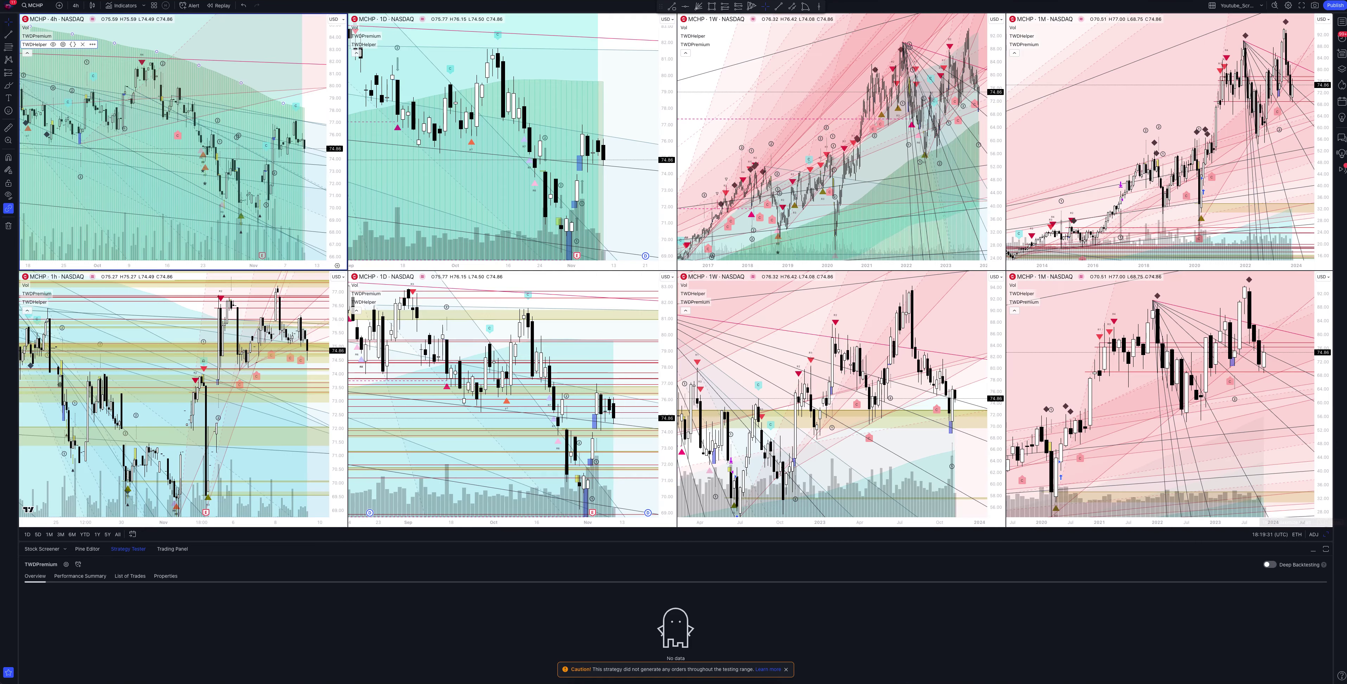
- Maximize the 1h MCHP chart and switch its interval to 2 hours
click(1326, 533)
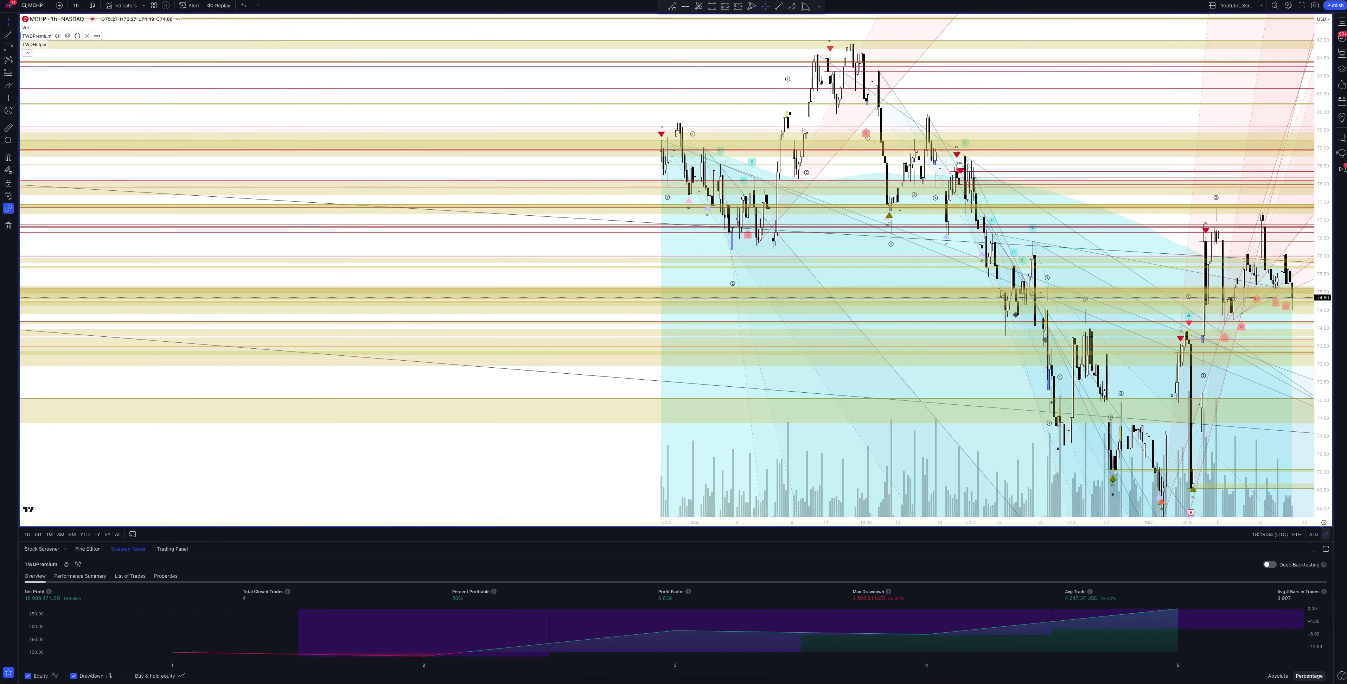
click(76, 6)
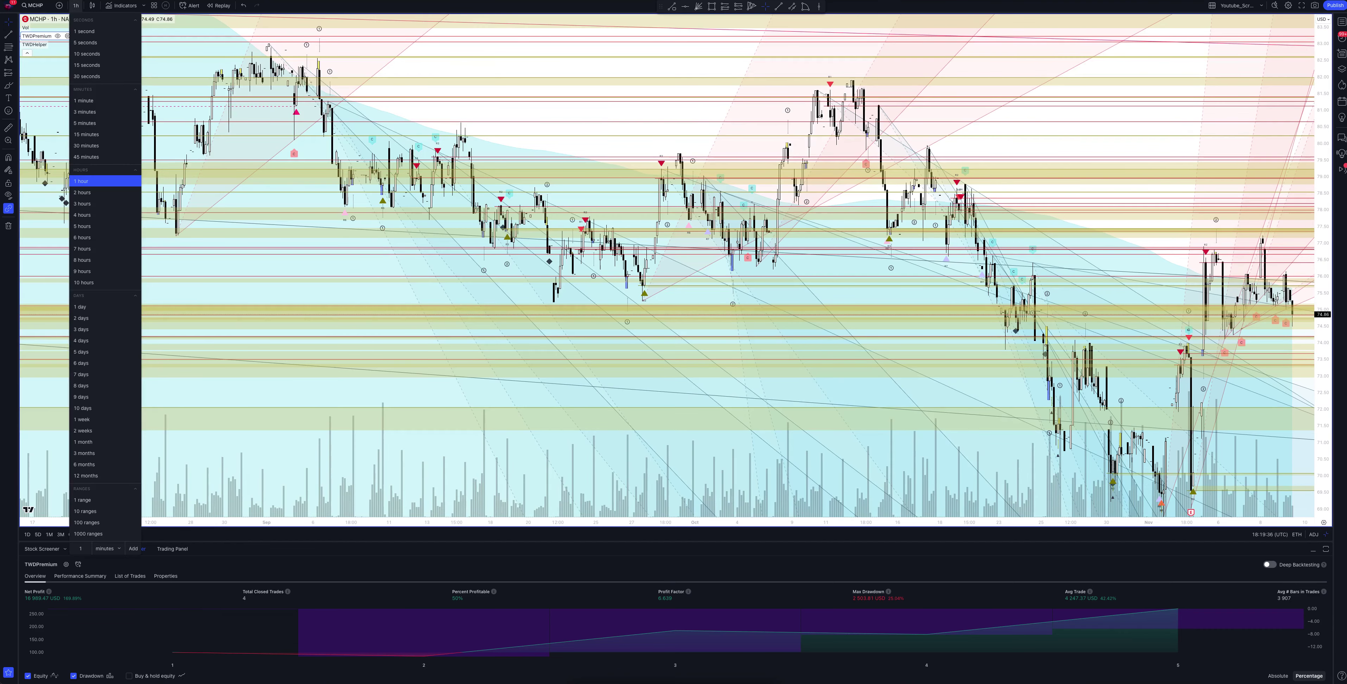
click(81, 181)
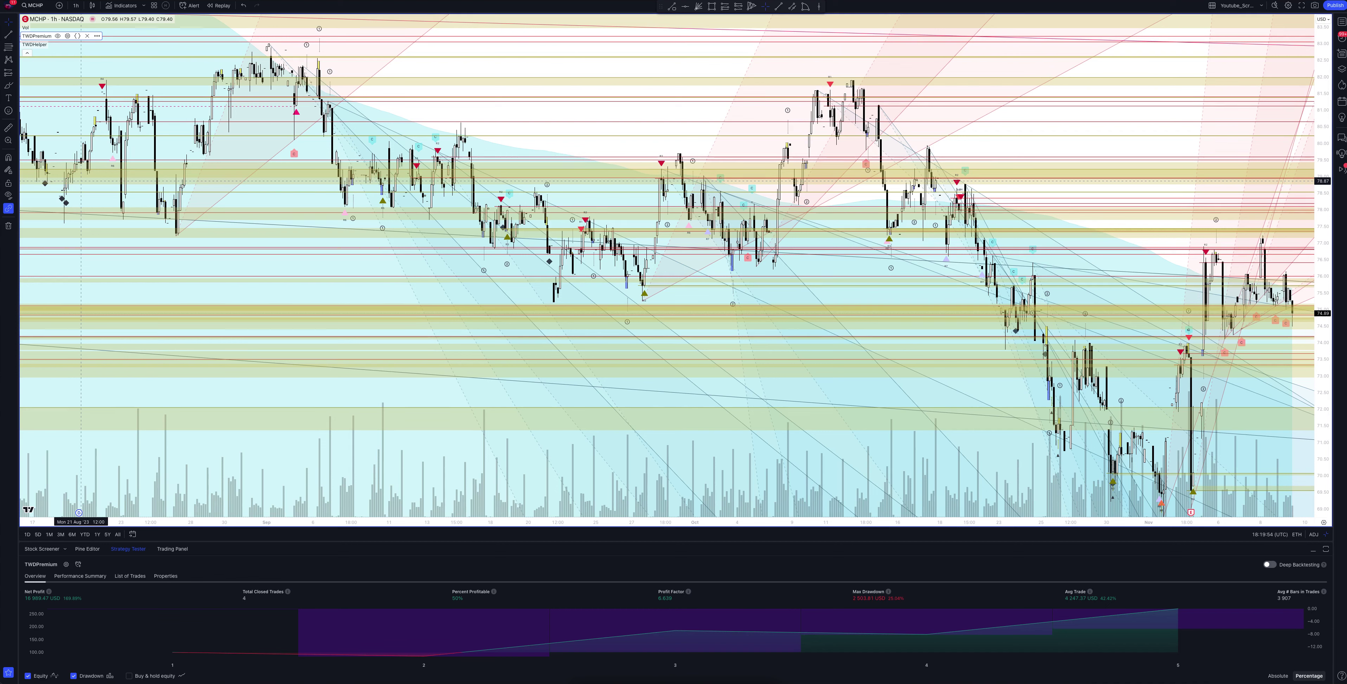
click(76, 5)
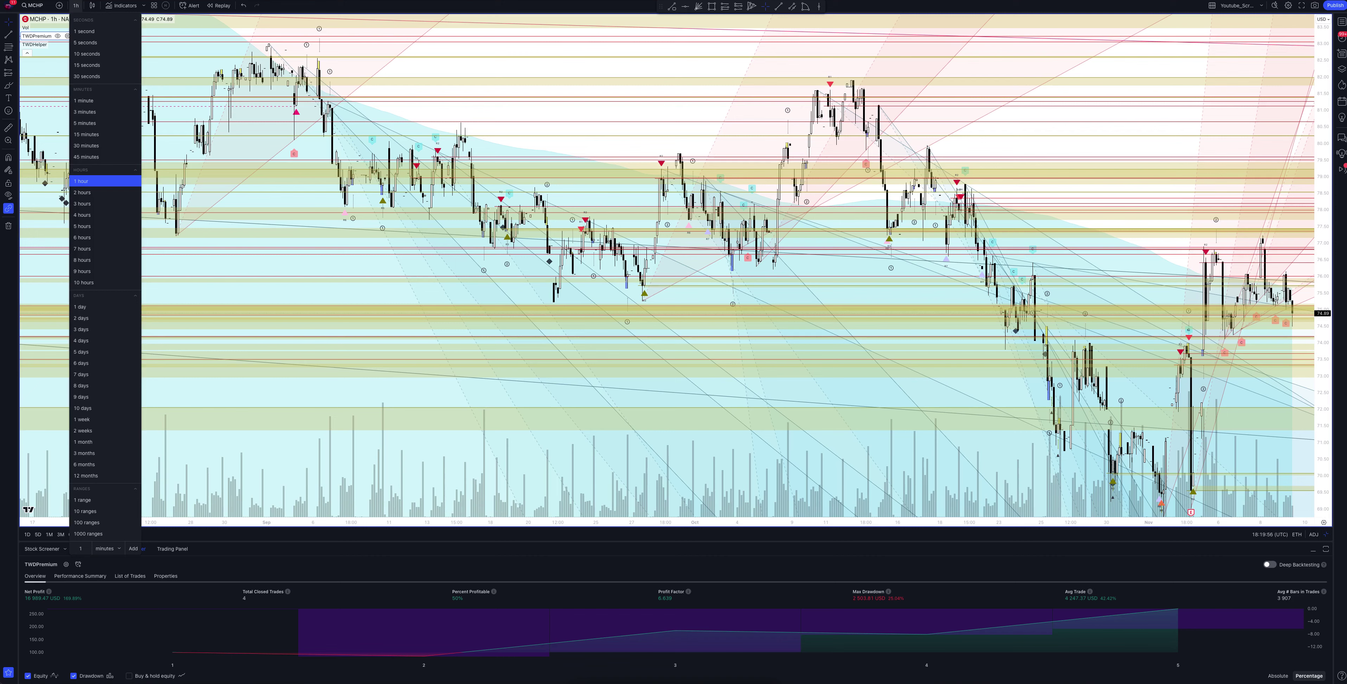
click(82, 192)
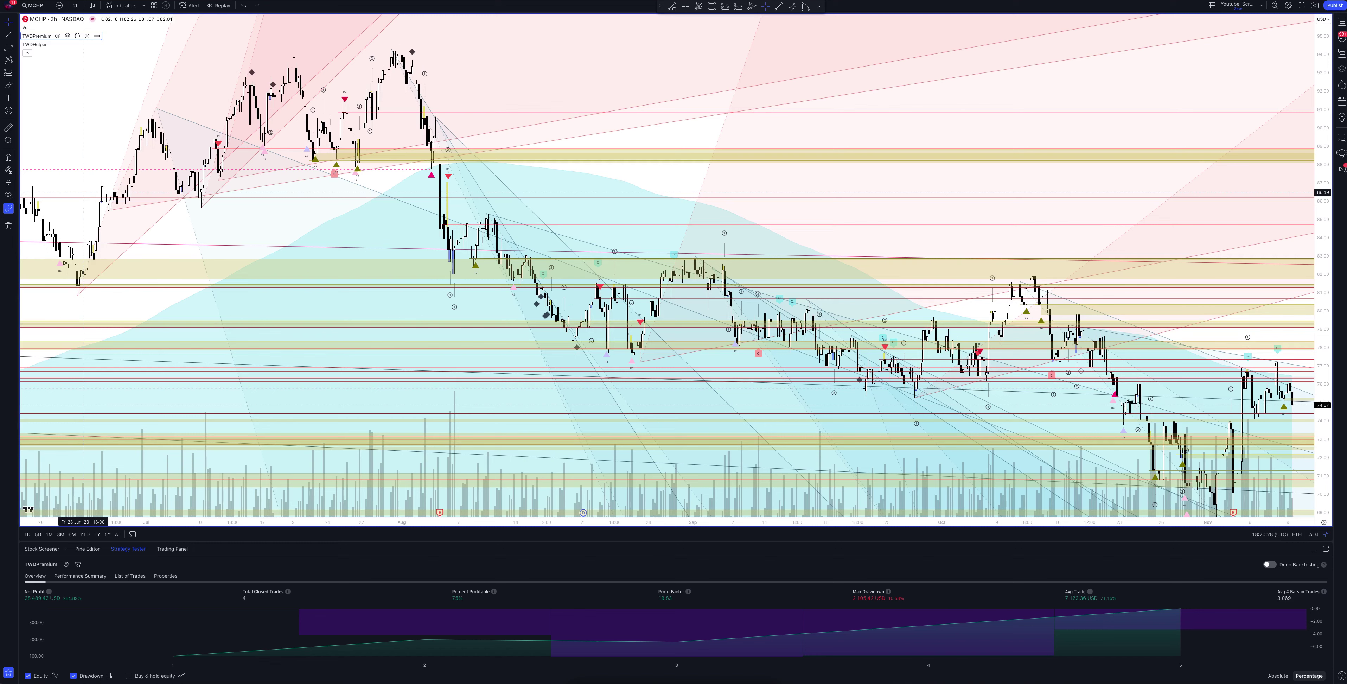
- Switch the maximized chart's interval to 3 hours, then to 4 hours
click(76, 6)
click(82, 203)
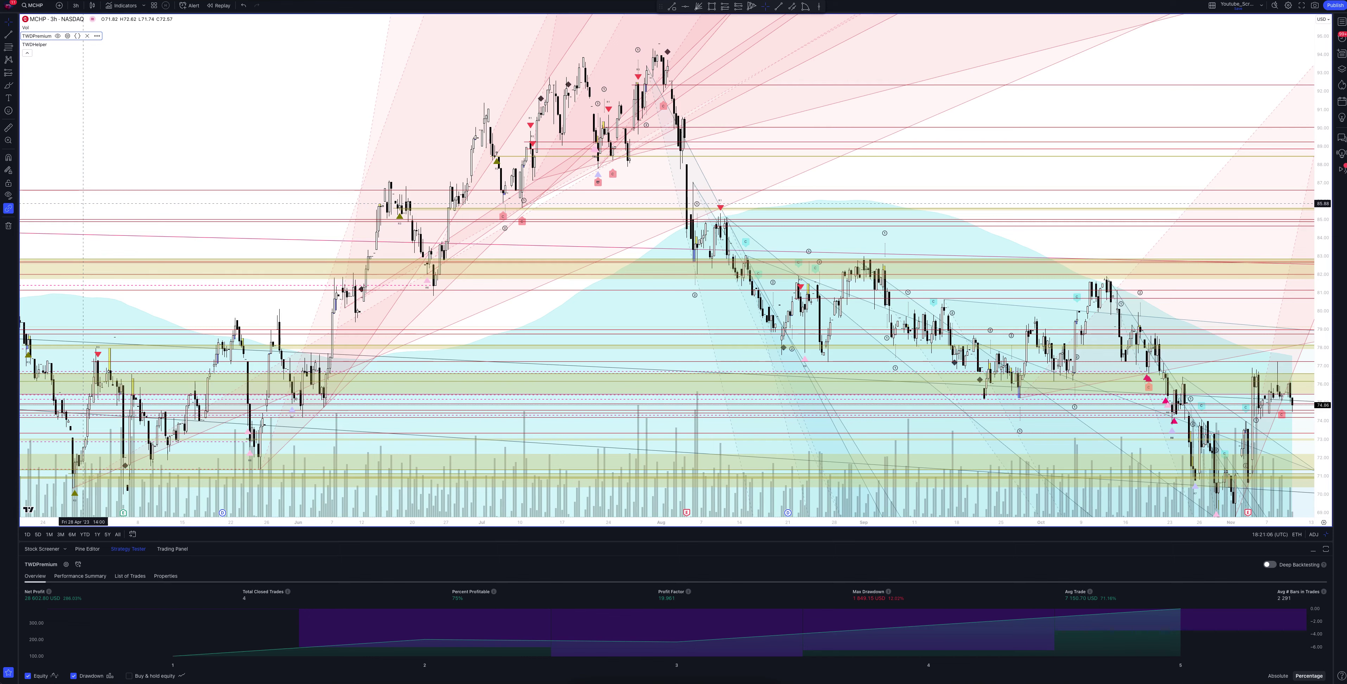
click(76, 5)
click(82, 215)
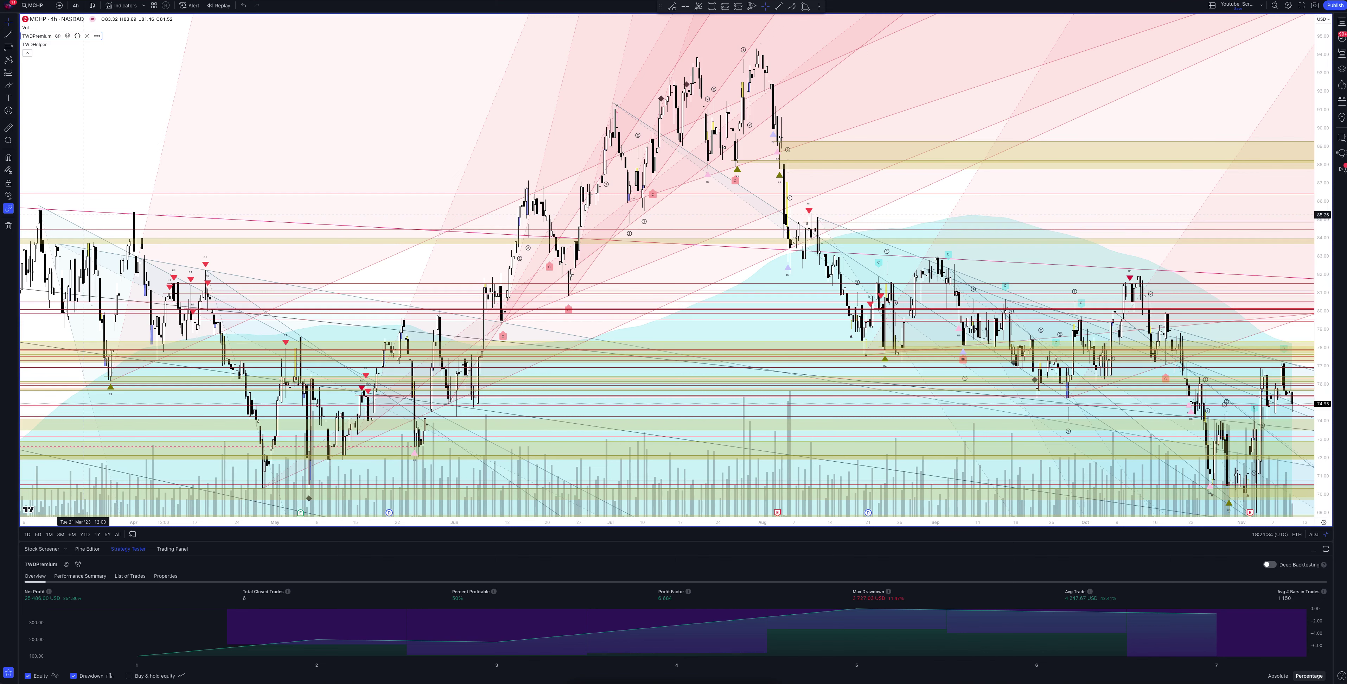
- Change the chart interval to 5 hours, then to 6 hours
click(75, 5)
click(82, 226)
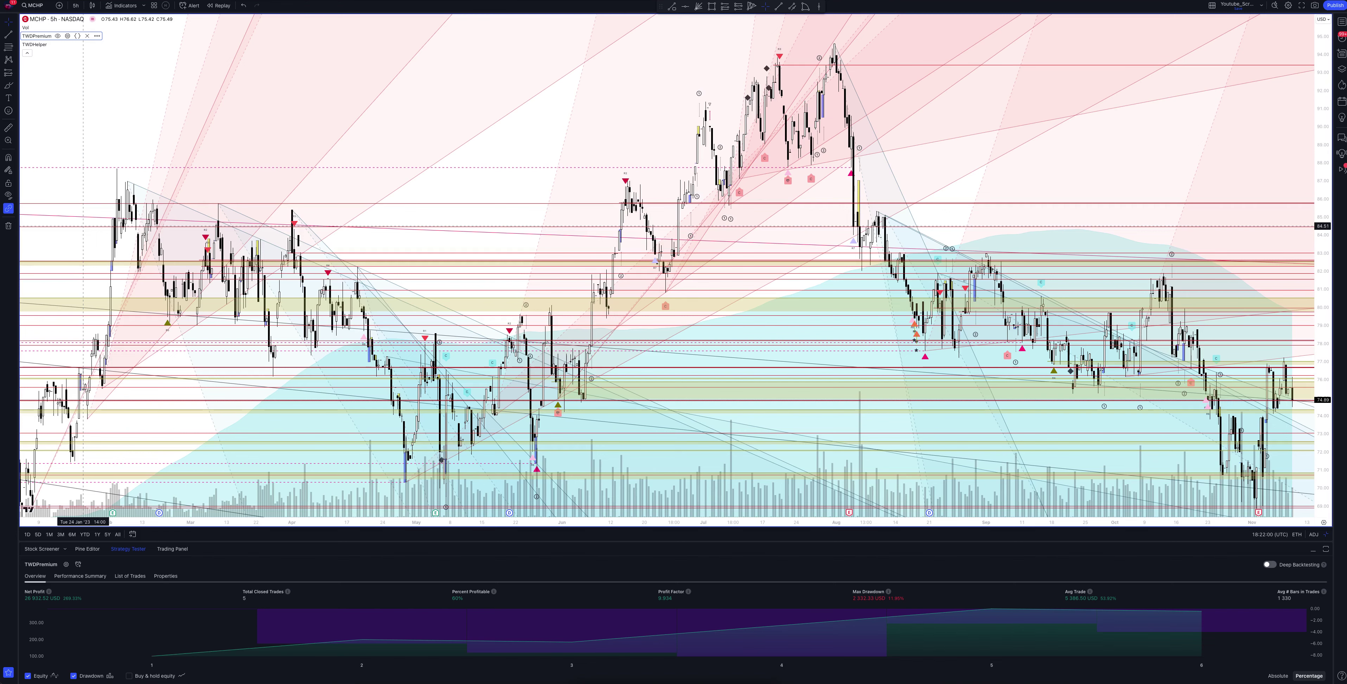
click(76, 5)
click(81, 238)
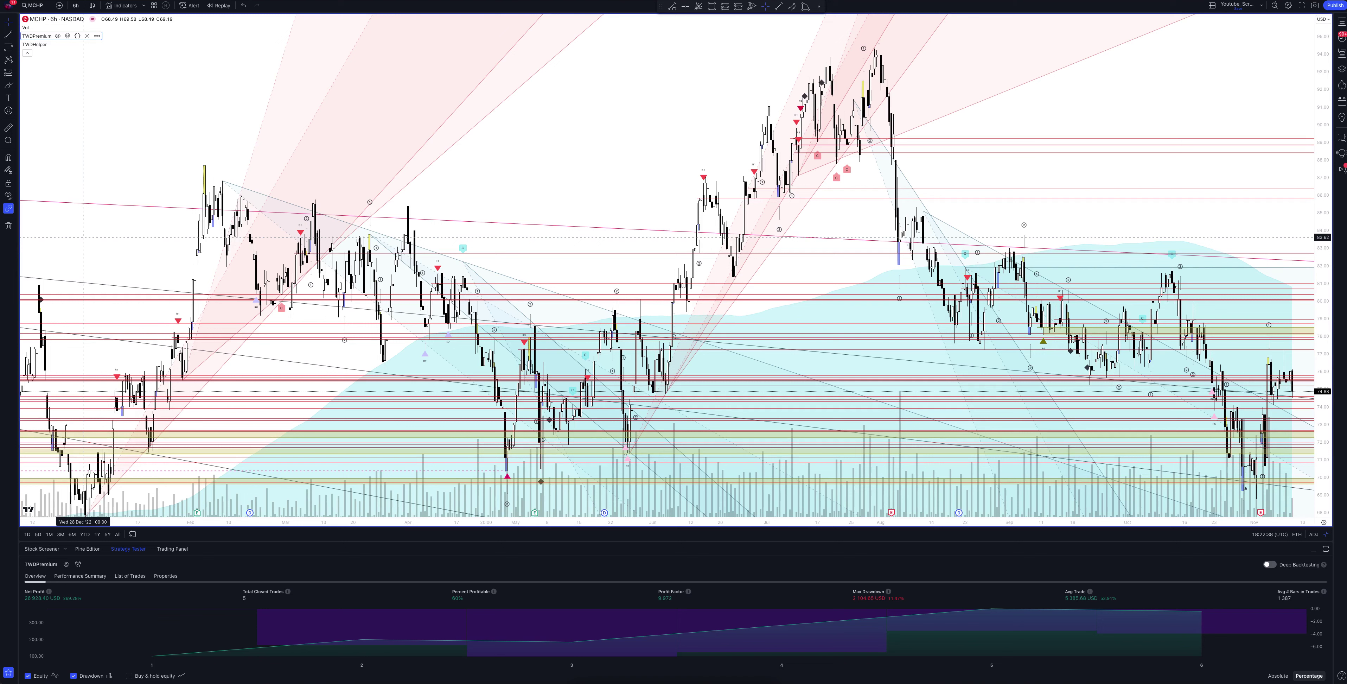
click(75, 5)
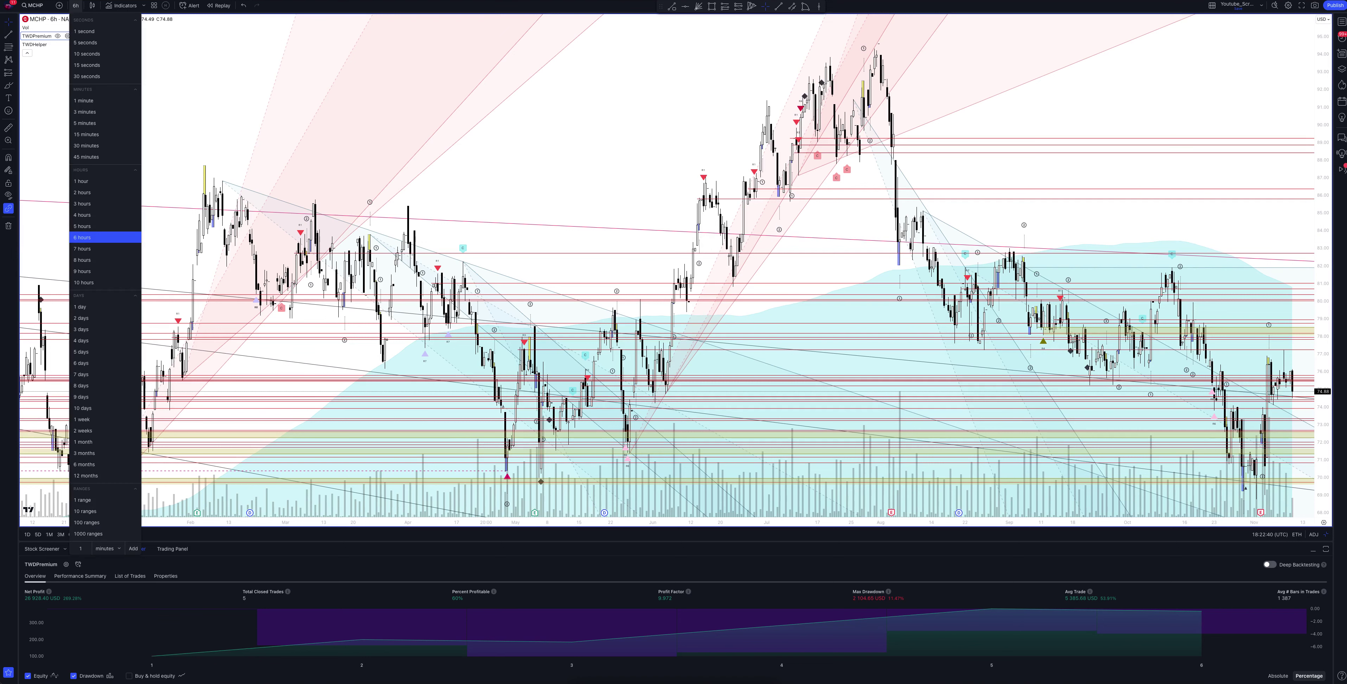
- Run the chart on 7-hour then 8-hour candles, return to 1 hour, and restore the 8-pane grid
click(82, 248)
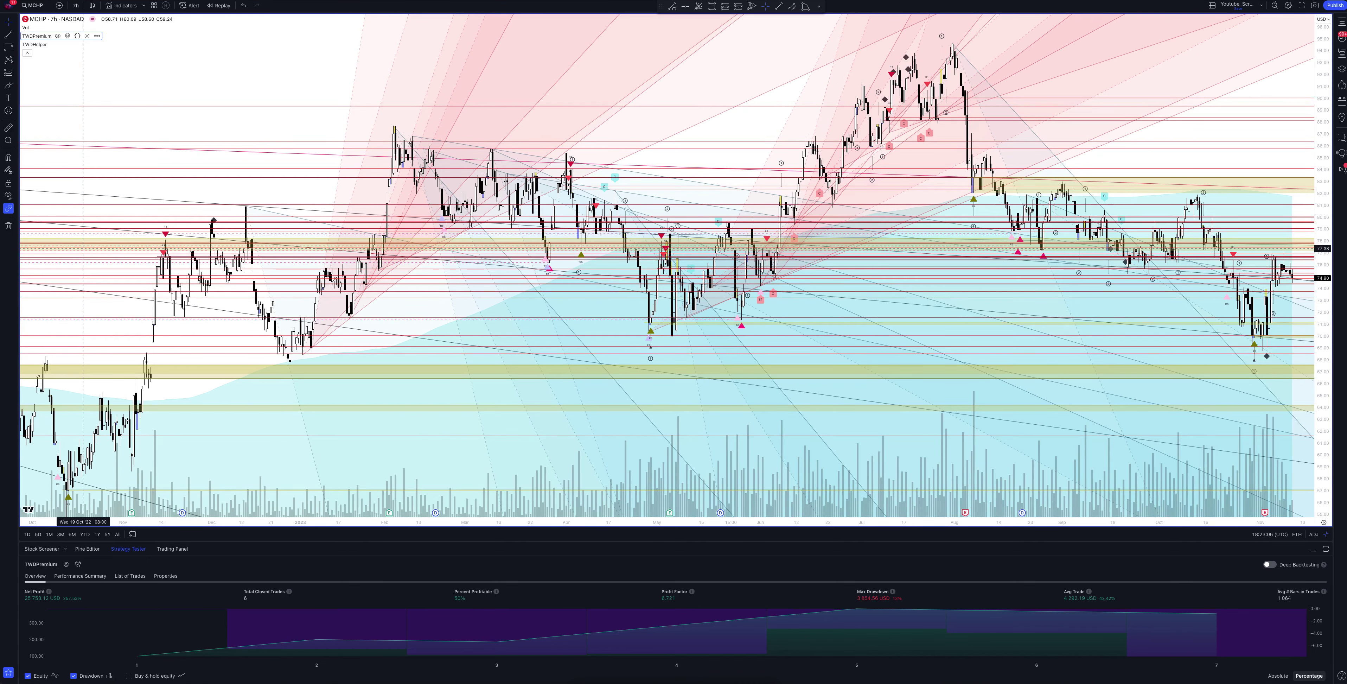
click(76, 5)
click(82, 260)
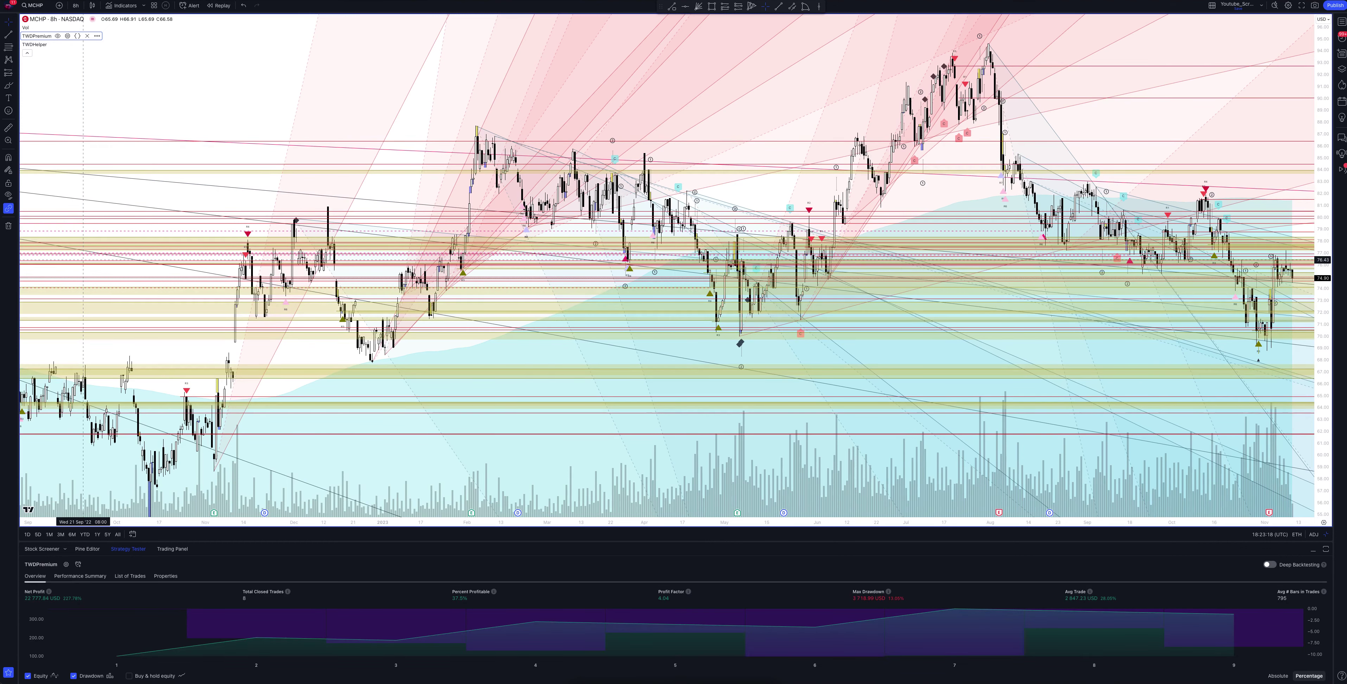
click(76, 5)
click(81, 181)
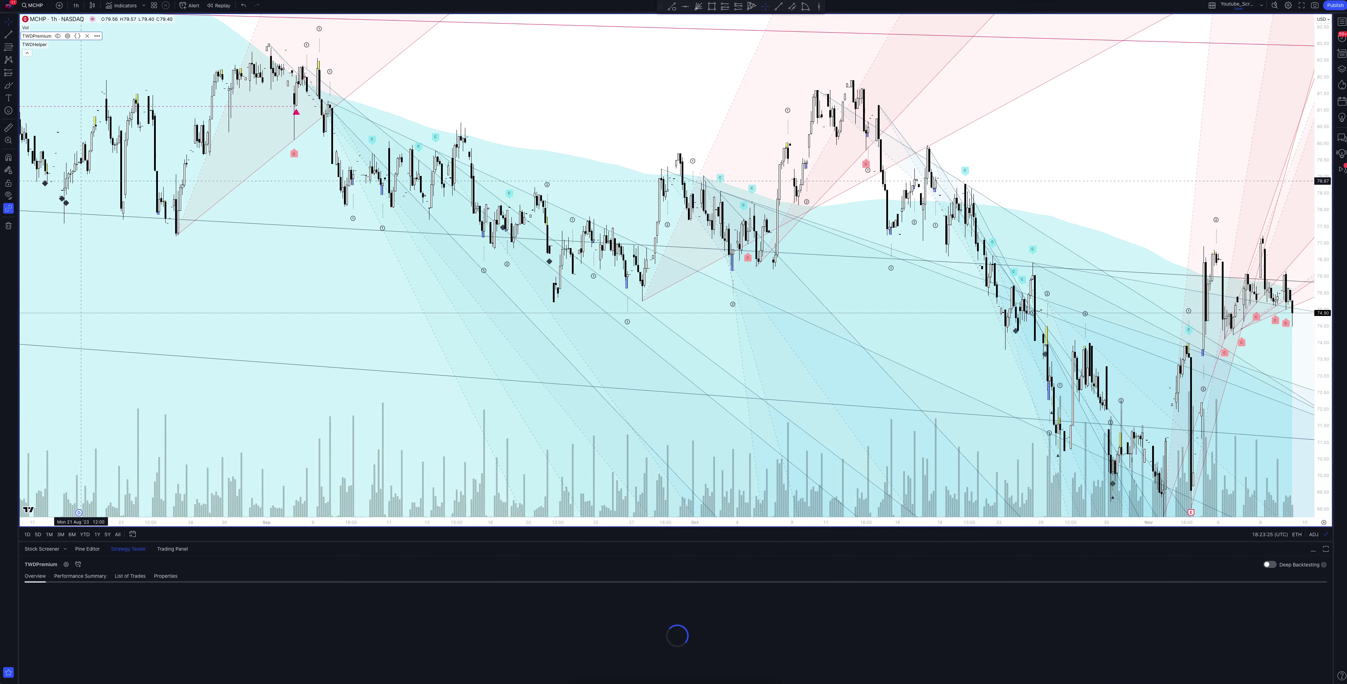
click(1326, 533)
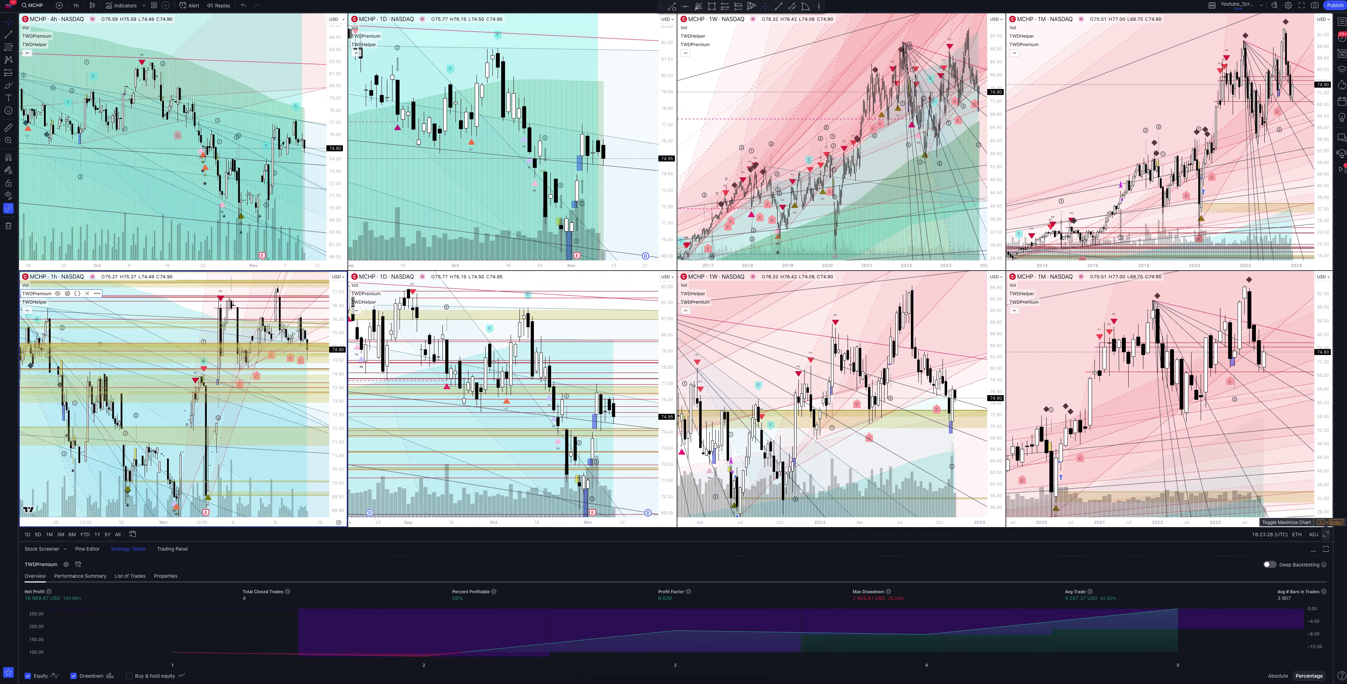